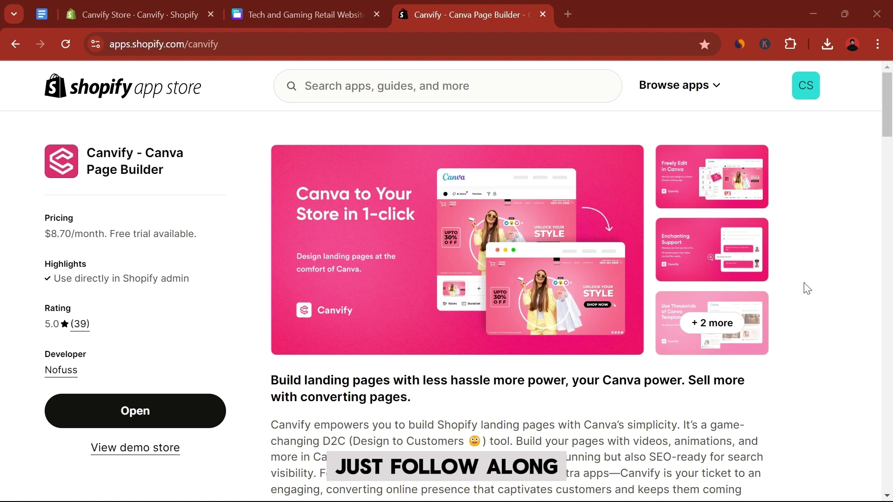
- Search the App Store for 'buy button' and open the Buy Button channel listing
left_click(522, 87)
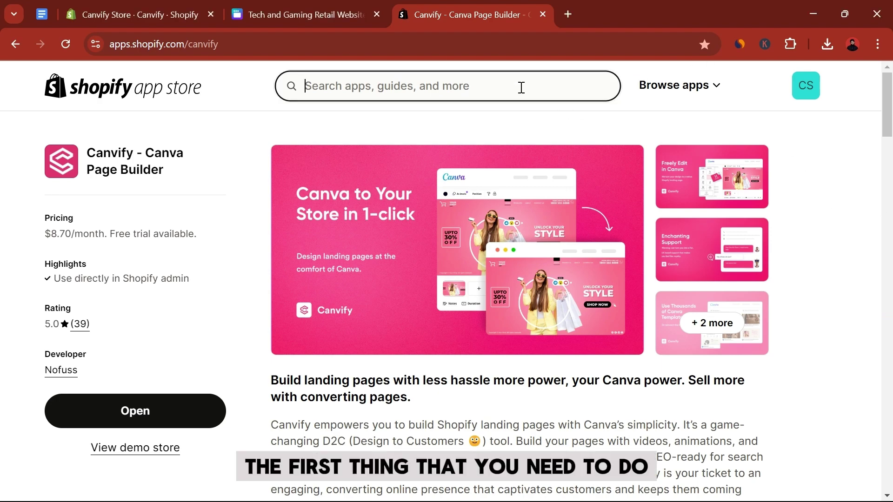
type("buy b")
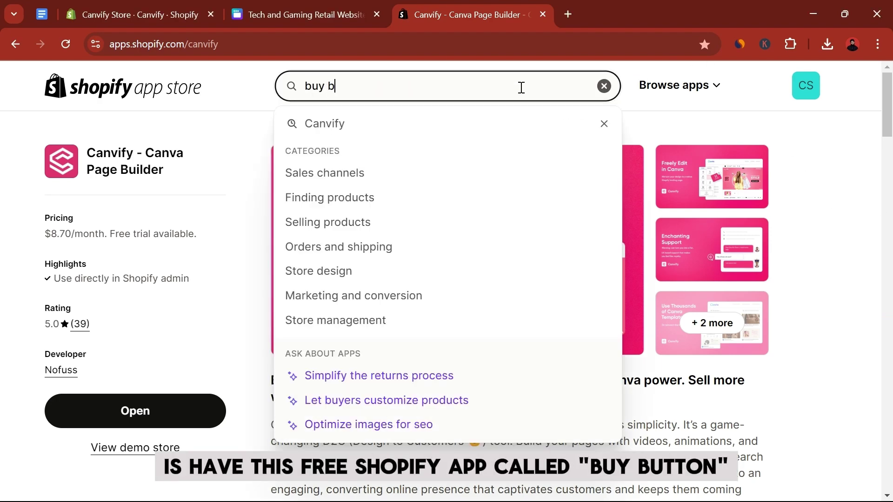
type("utton")
key("Return")
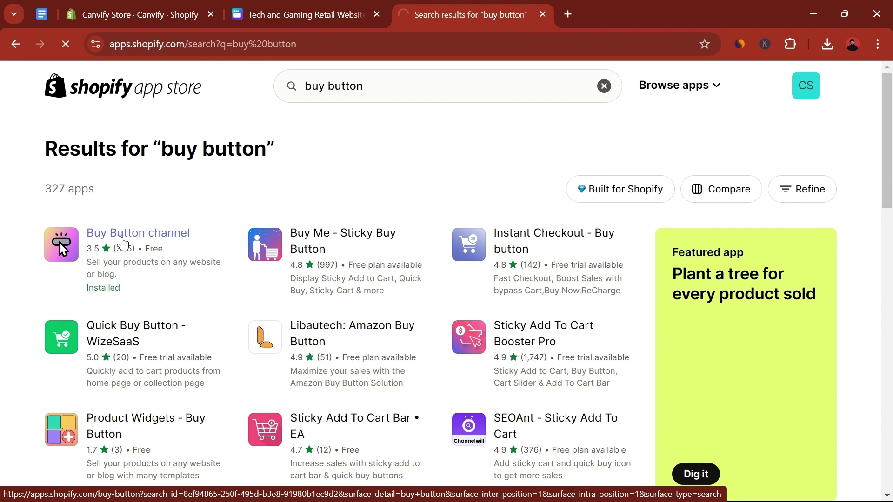
left_click(123, 243)
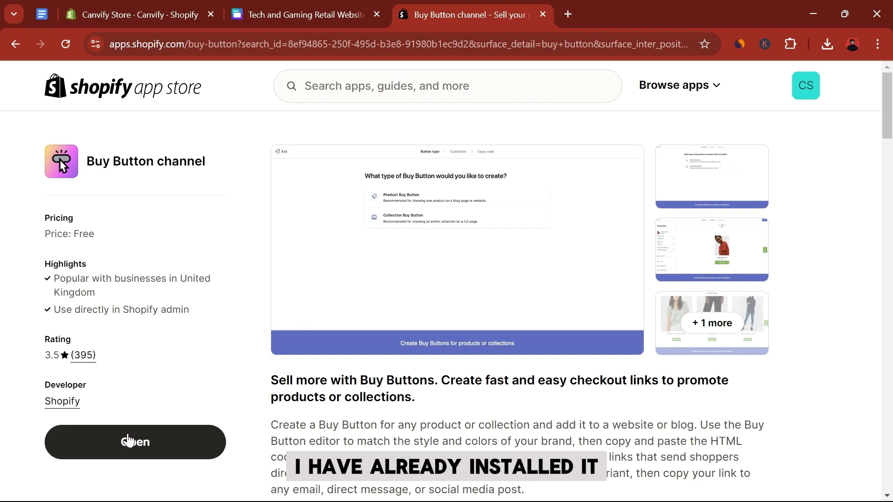
- Close the Buy Button tab and scroll the Canva design to the three Shop by category cards
key("ctrl+w")
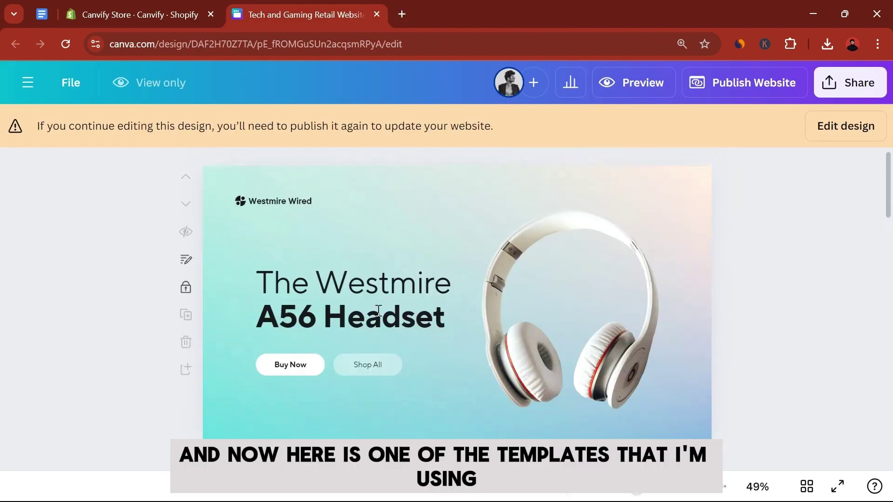
scroll(375, 320, "down", 10)
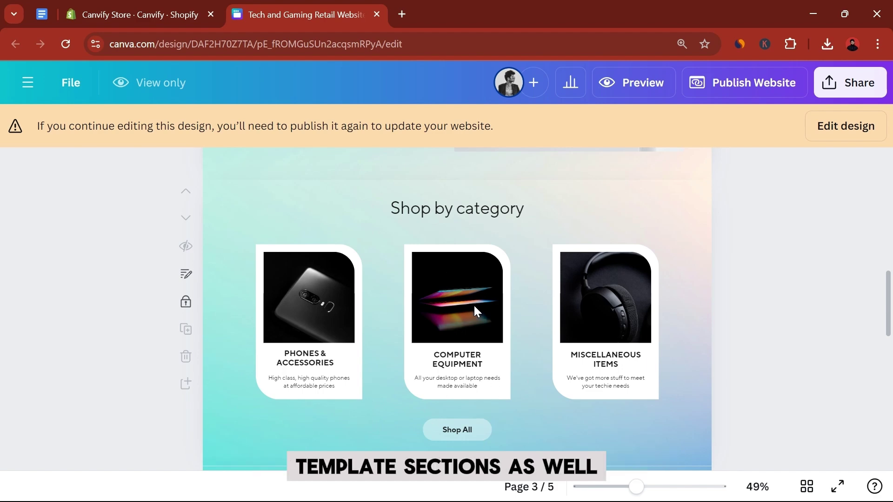
scroll(473, 306, "down", 5)
scroll(506, 372, "up", 6)
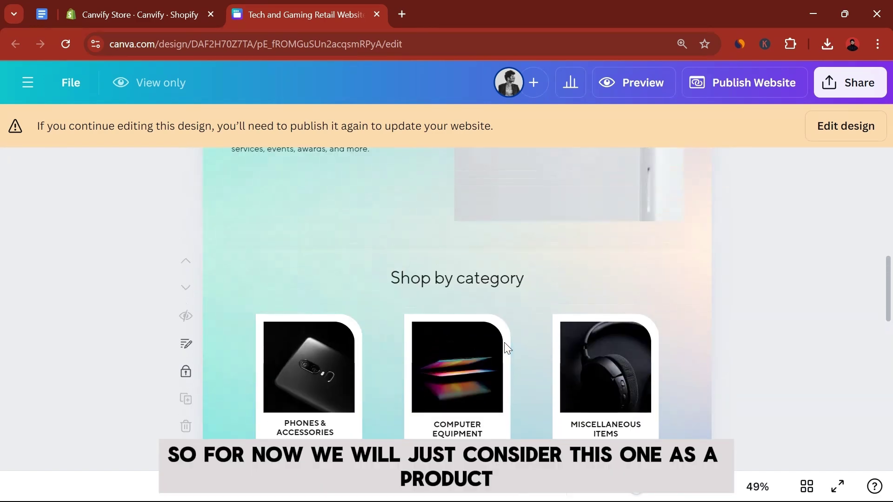
scroll(485, 329, "down", 2)
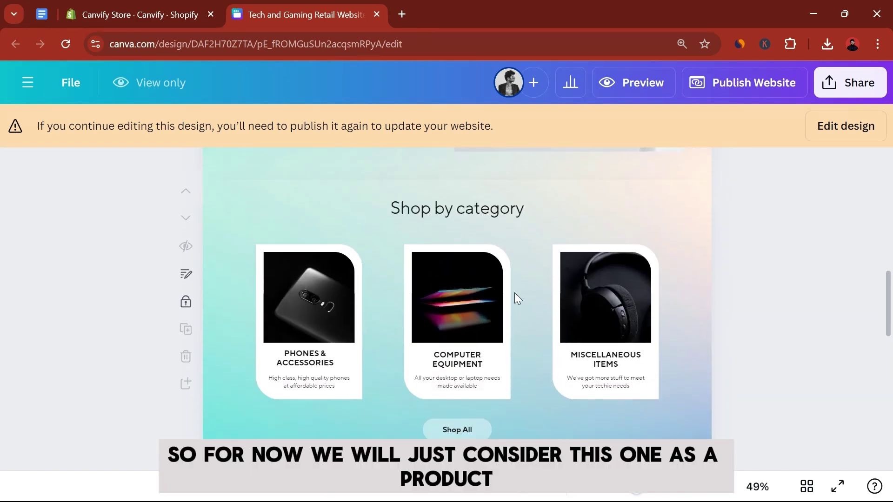
- Open the Wireless Headphone product from the Products list and show its More actions menu
left_click(160, 9)
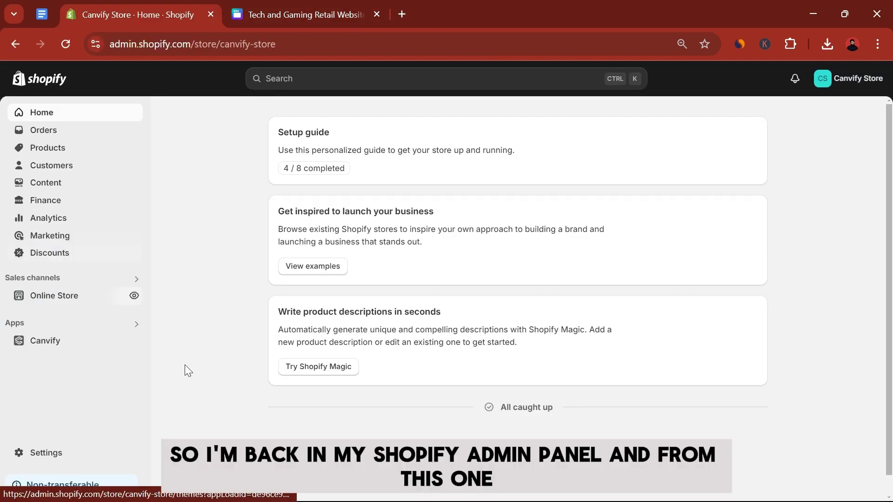
left_click(44, 149)
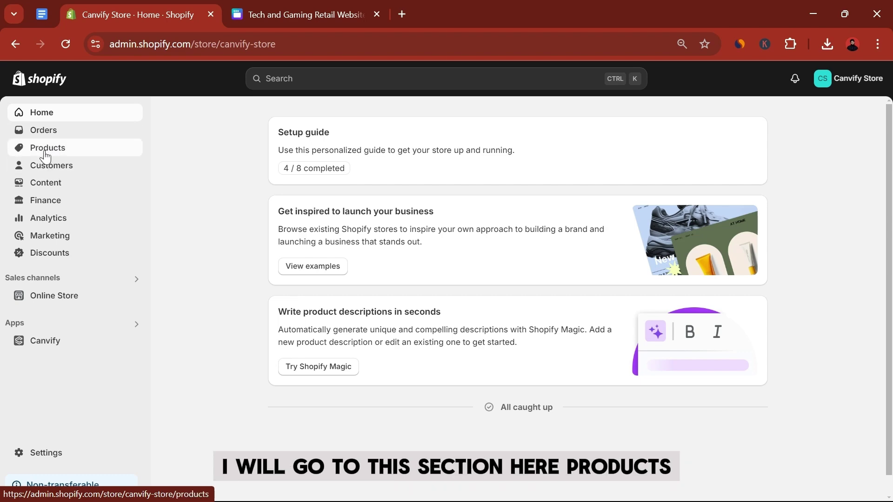
scroll(308, 263, "down", 15)
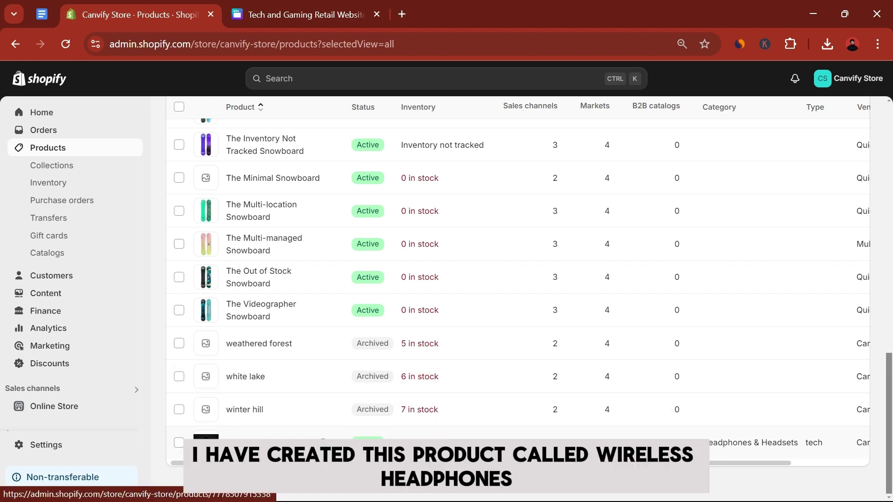
left_click(273, 442)
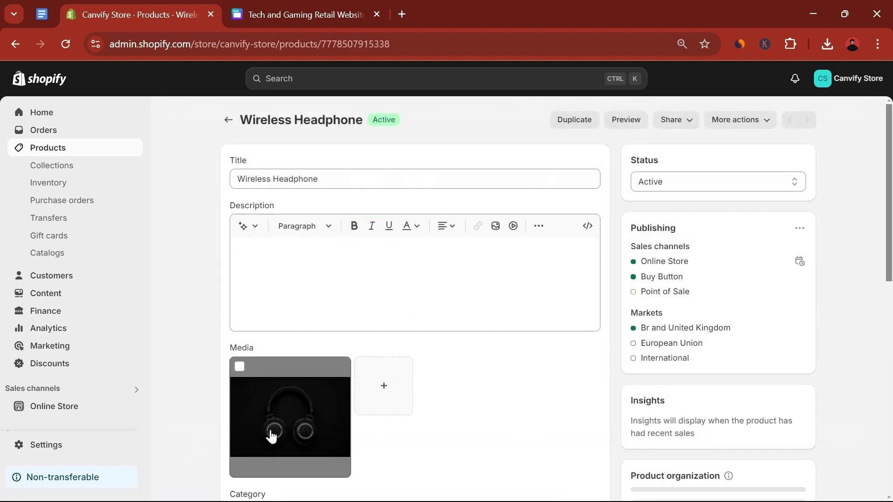
left_click(756, 125)
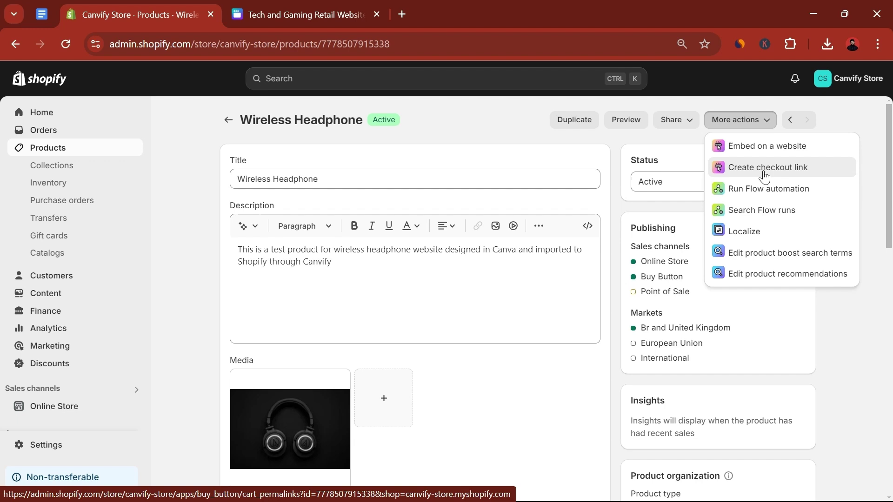
- Create and copy the Wireless Headphone checkout link, then return to the Canva design
left_click(764, 172)
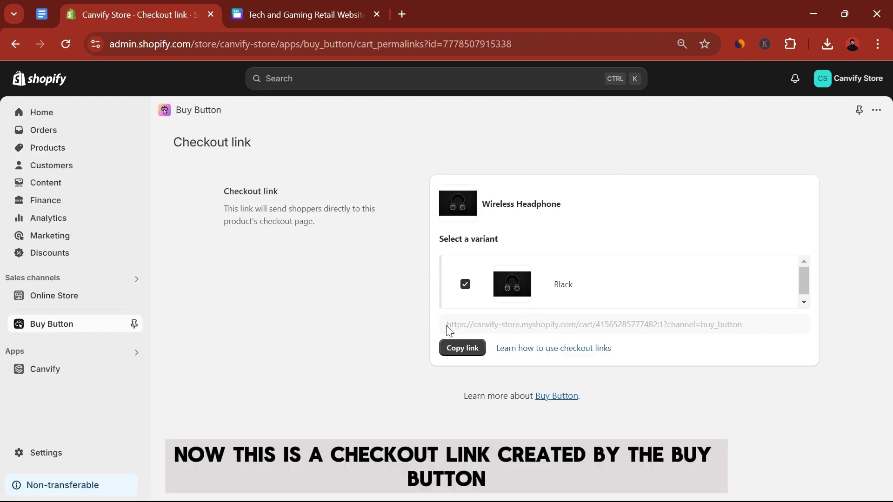
left_click_drag(457, 325, 744, 335)
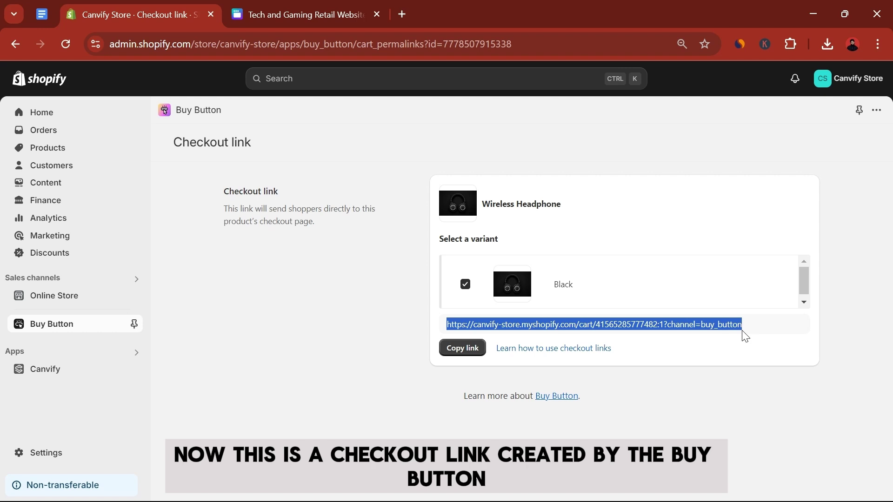
left_click(746, 336)
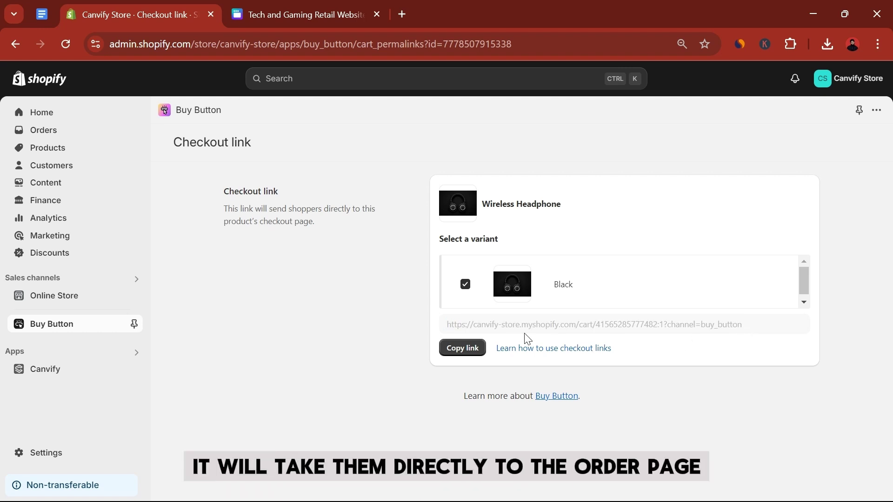
left_click(463, 348)
left_click(320, 7)
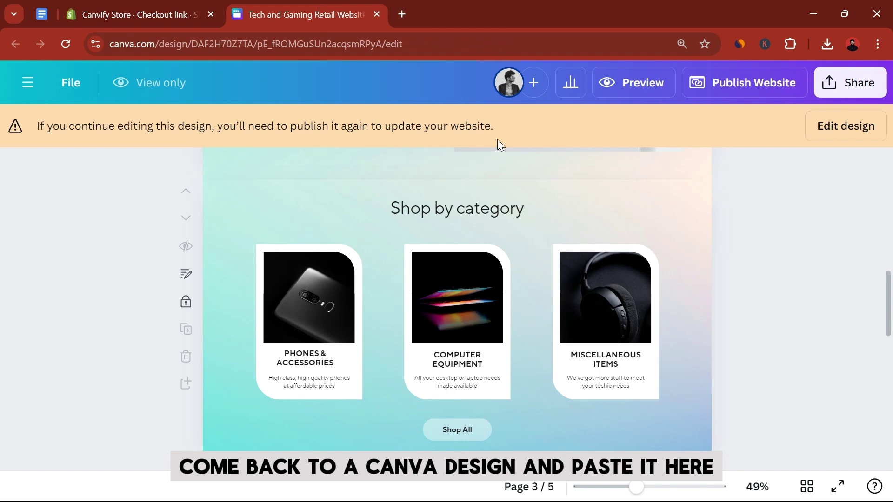
- Relabel the Shop All button 'Checkout Page' and widen its text box to fit one line
left_click(471, 333)
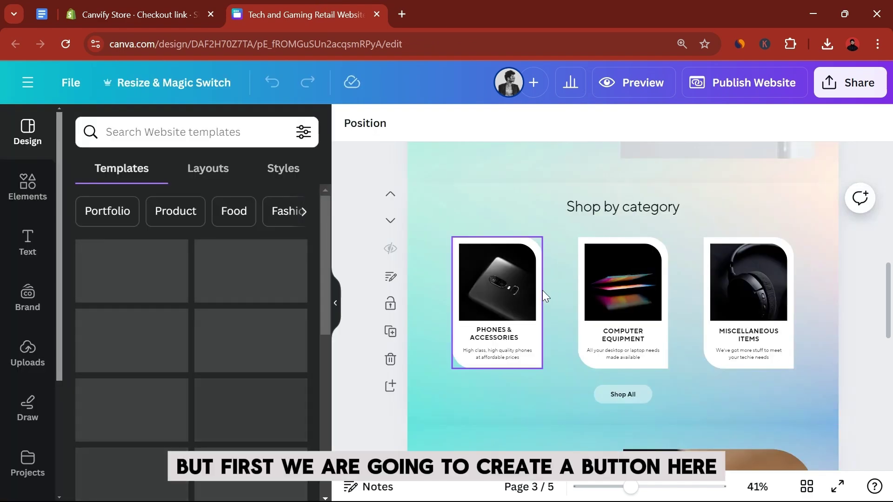
left_click(640, 406)
scroll(639, 405, "up", 5)
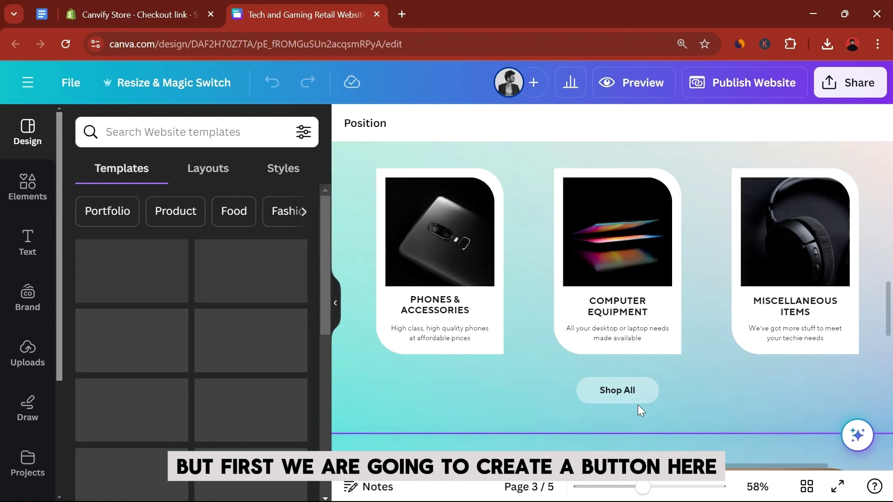
double_click(608, 379)
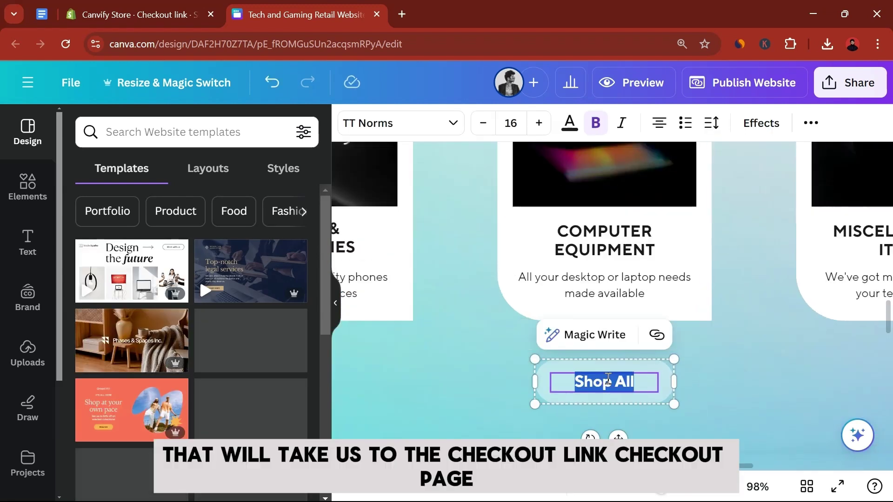
type("Checkout Page")
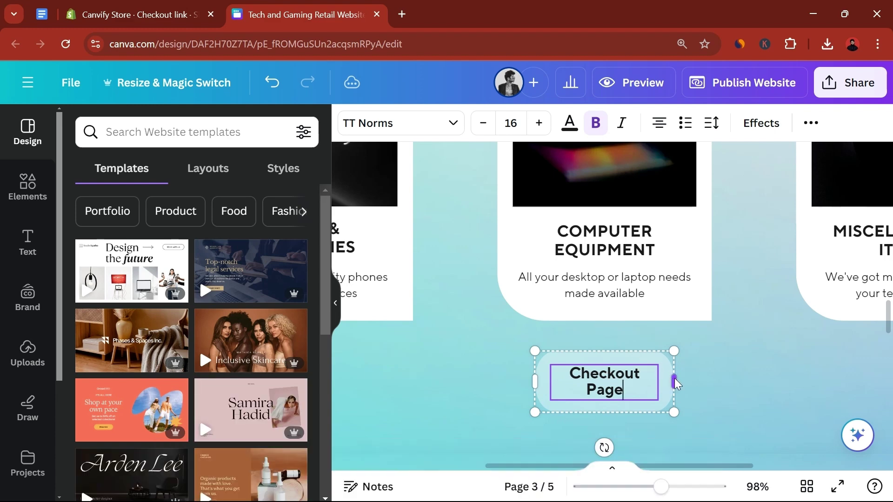
left_click_drag(676, 383, 686, 381)
left_click(635, 388)
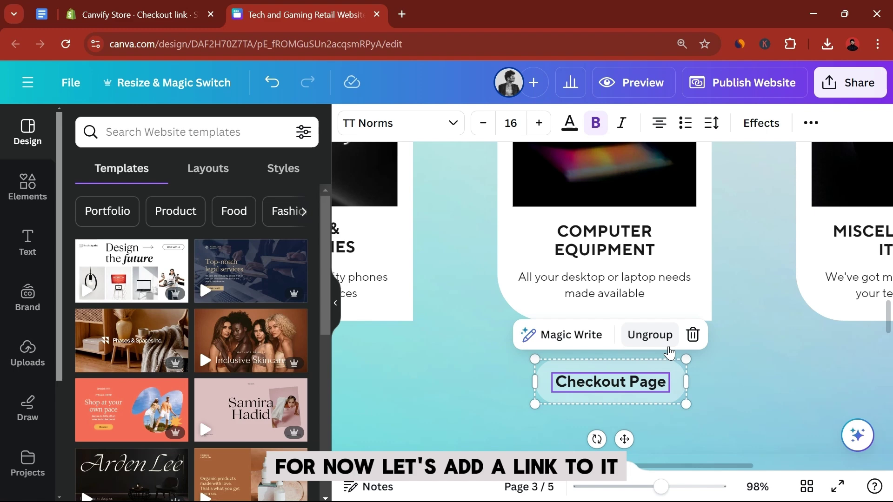
left_click(680, 385)
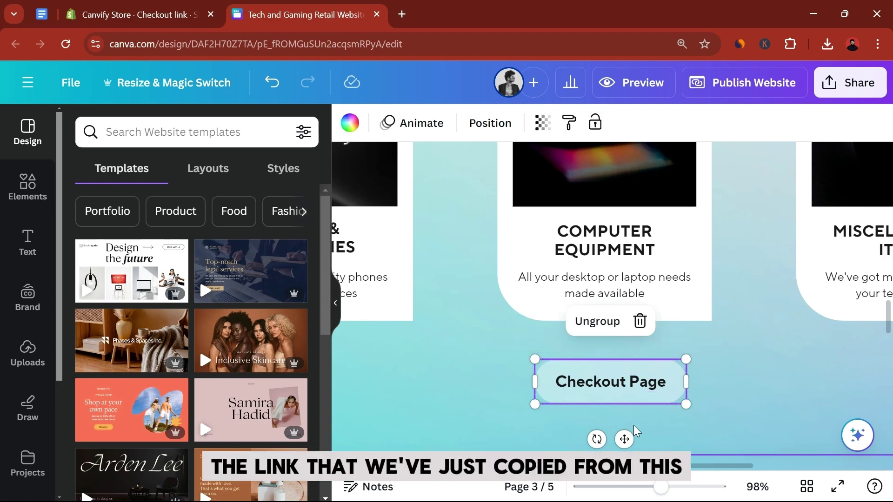
- Link the Checkout Page button to the copied Shopify checkout URL
left_click(180, 12)
left_click(254, 6)
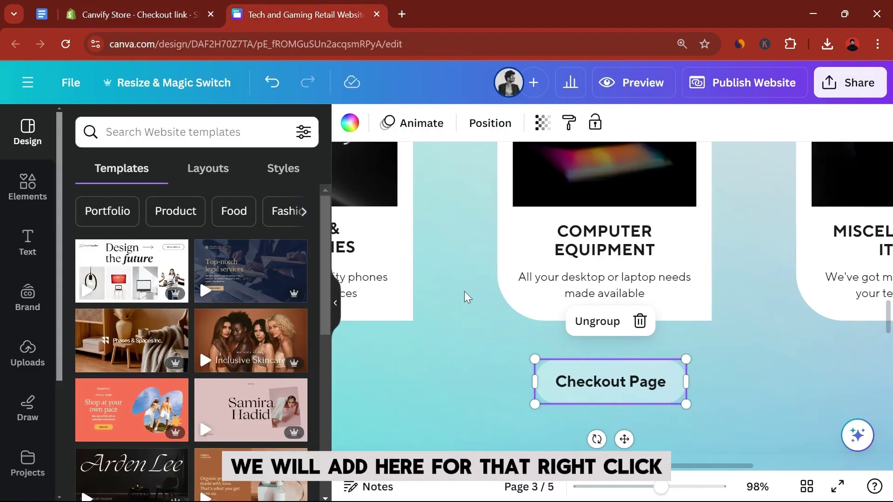
right_click(609, 386)
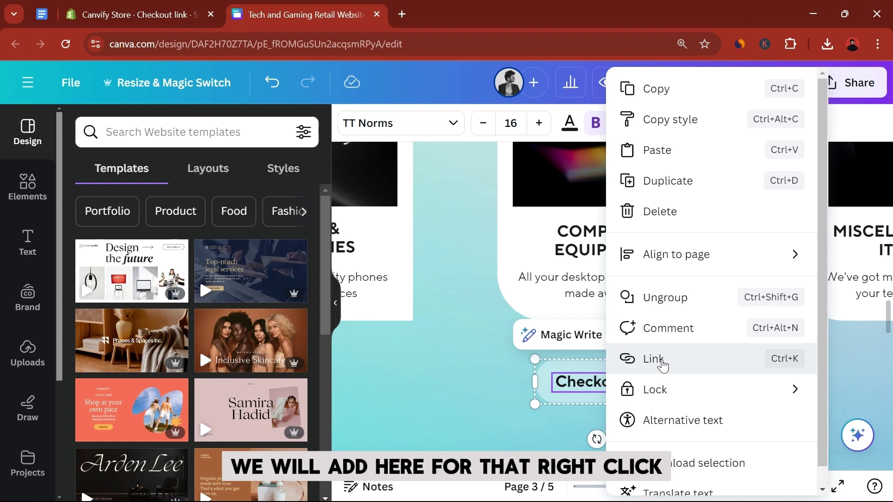
left_click(654, 359)
key("ctrl+v")
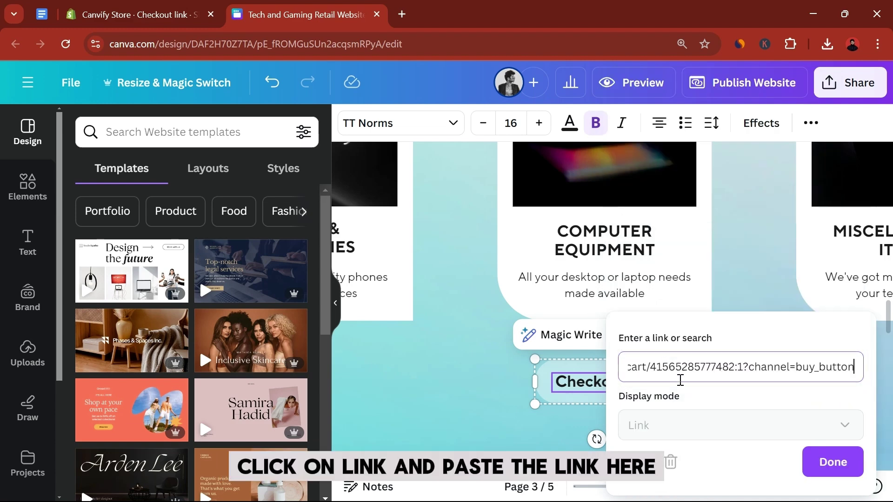
left_click(818, 463)
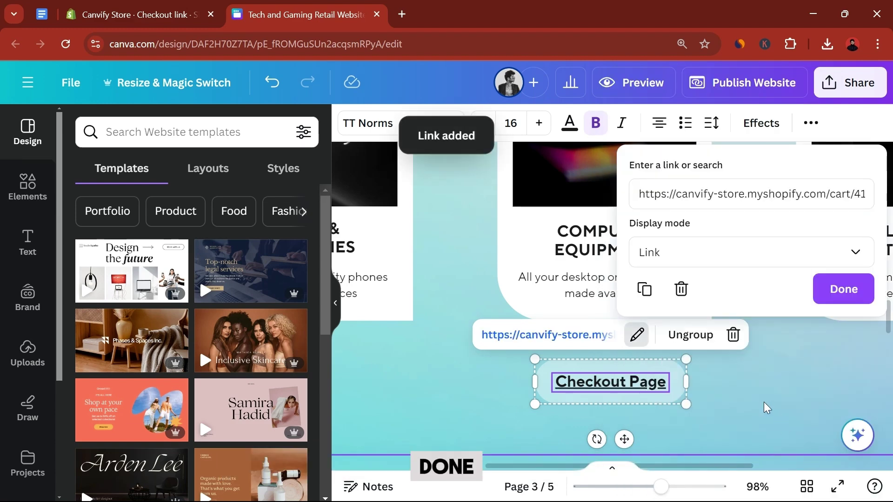
- Publish the website live and return to the Canvify page in Shopify admin
left_click(767, 408)
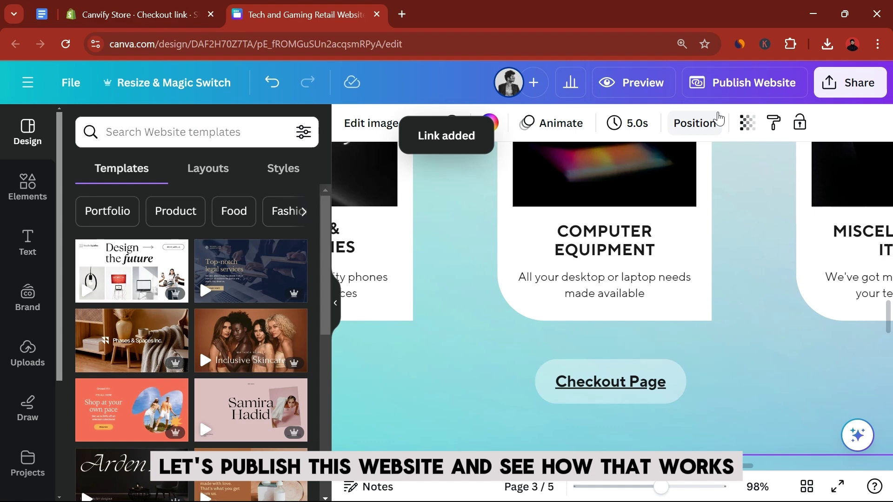
left_click(714, 93)
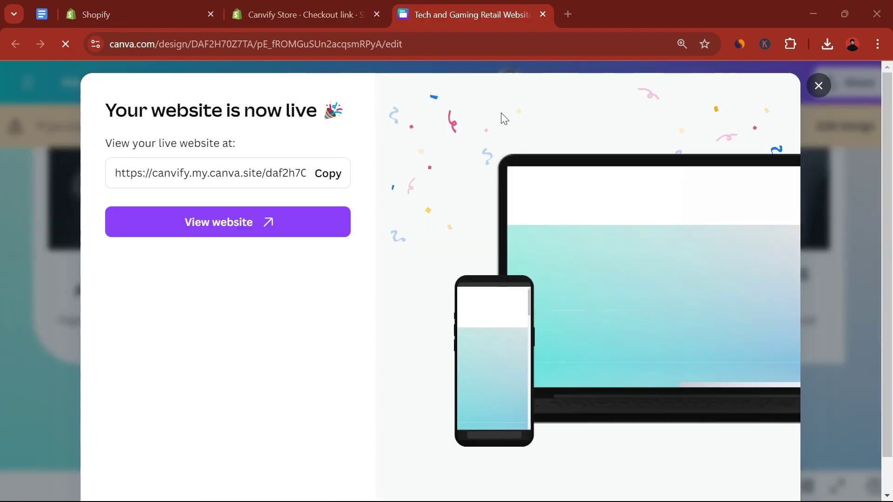
left_click(132, 11)
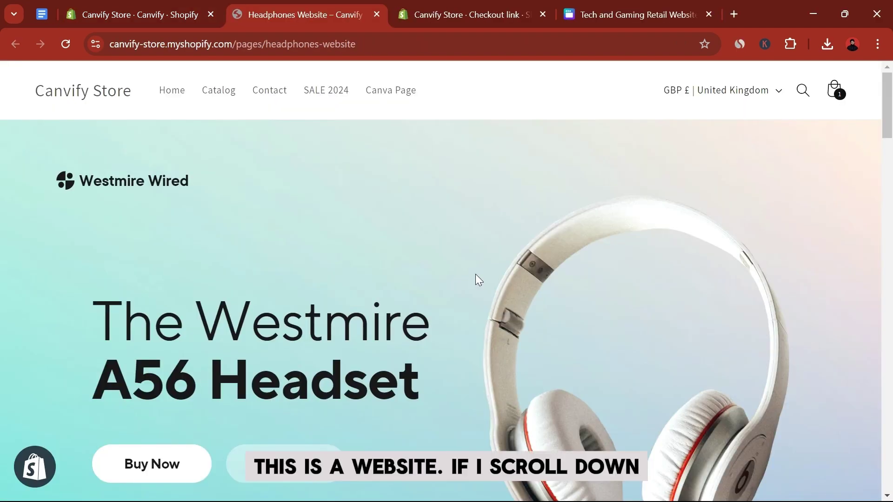
- Follow the live page's Checkout Page button and check the £15.00 order total
scroll(475, 275, "down", 5)
scroll(475, 274, "down", 10)
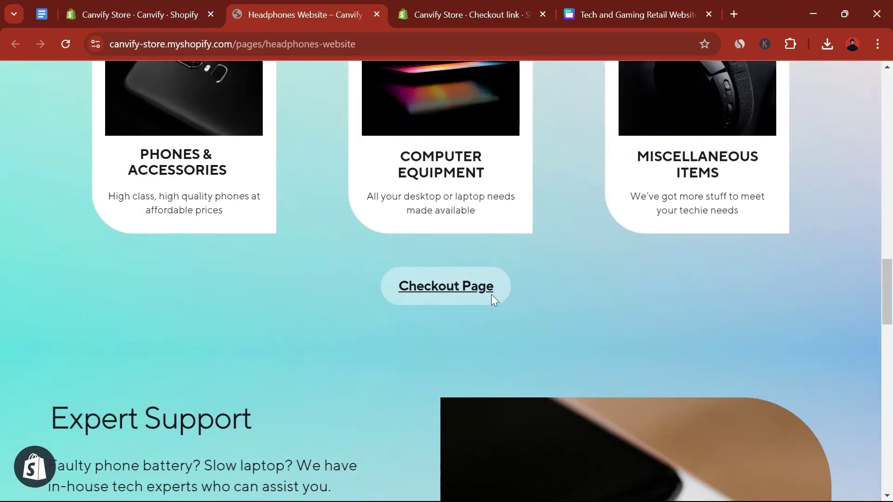
left_click(447, 294)
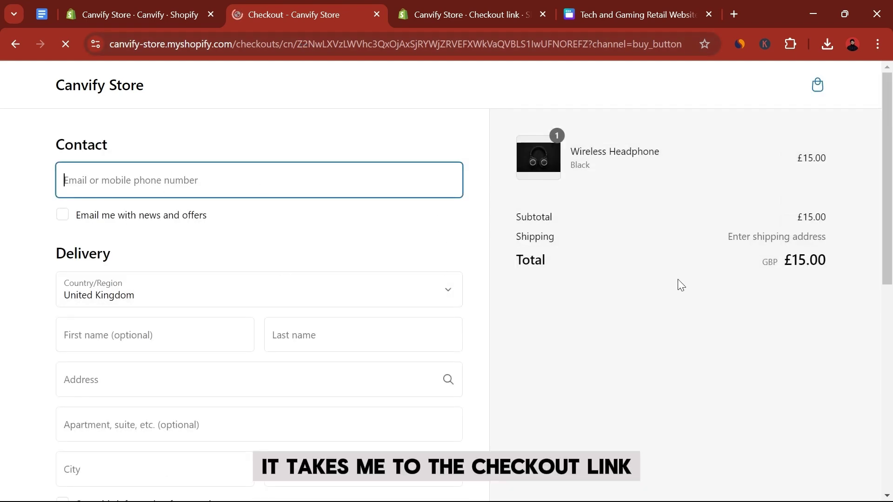
left_click_drag(786, 262, 817, 259)
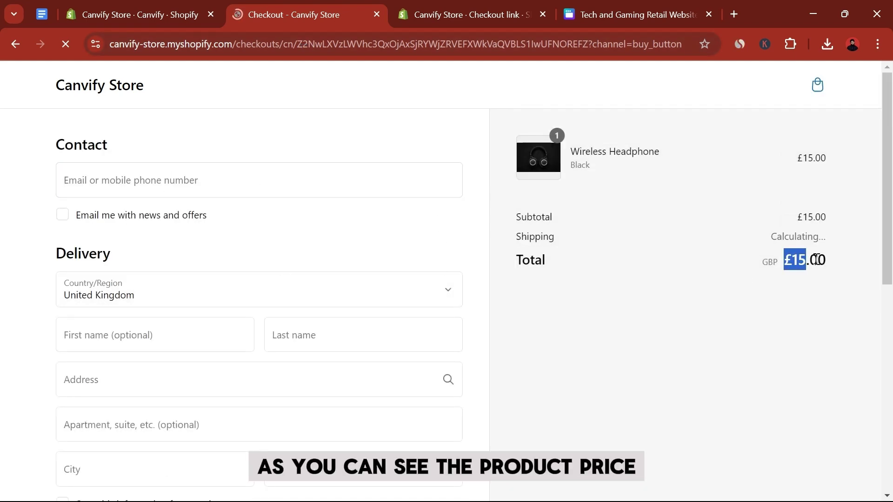
left_click(652, 280)
- Review the Wireless Headphone line in checkout, then go back to the headphones website
left_click_drag(679, 152, 568, 153)
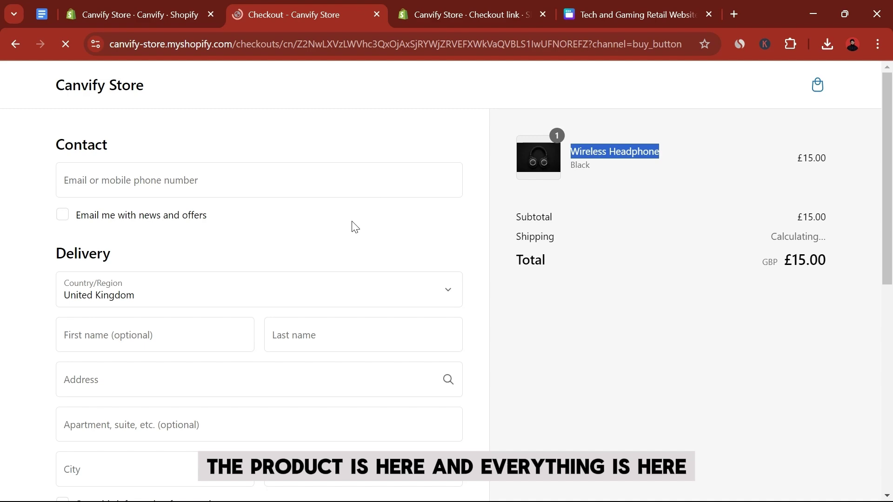
scroll(368, 235, "down", 5)
scroll(296, 350, "down", 5)
scroll(291, 344, "up", 9)
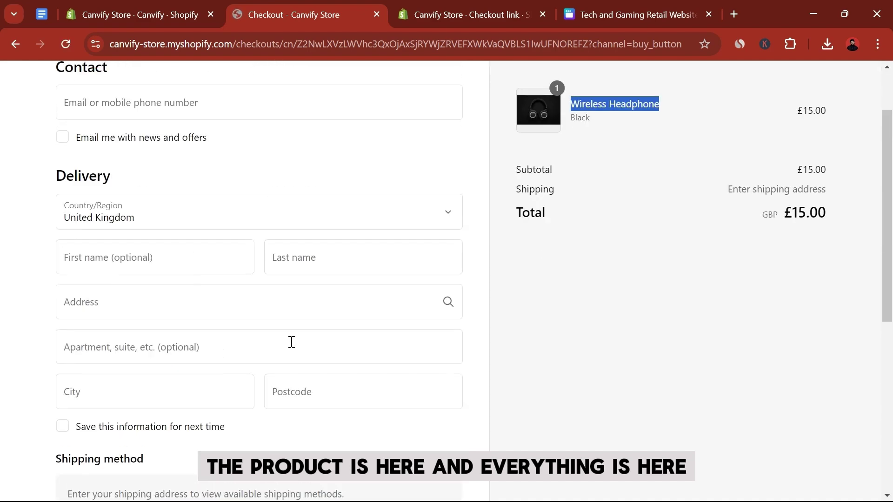
left_click(520, 322)
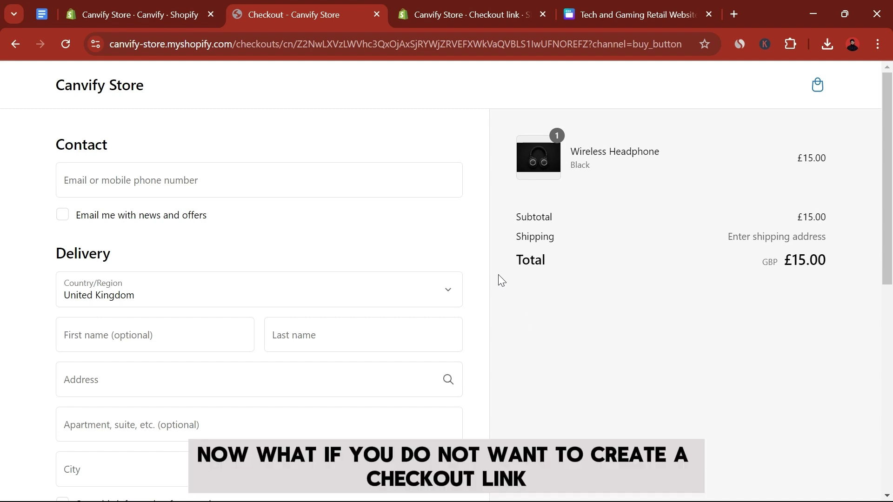
left_click(11, 46)
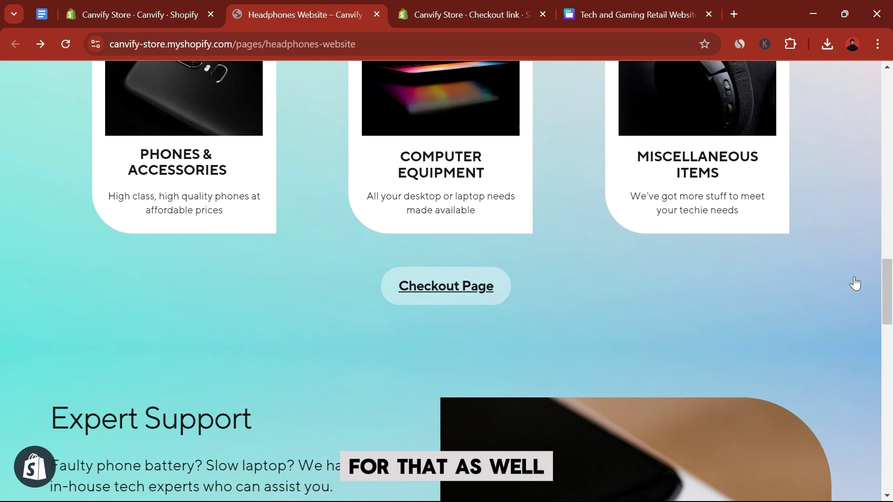
- Copy the Wireless Headphone checkout link from the Buy Button tab and return to Canva
left_click(469, 15)
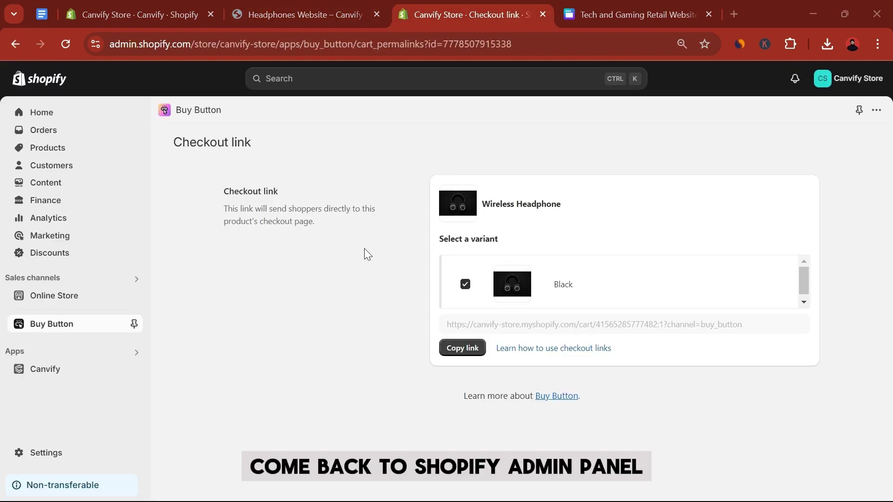
left_click(470, 352)
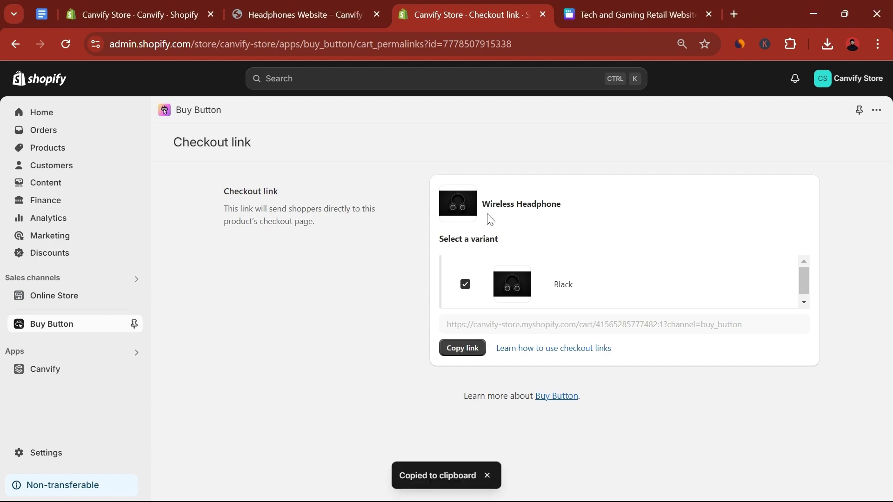
left_click(603, 6)
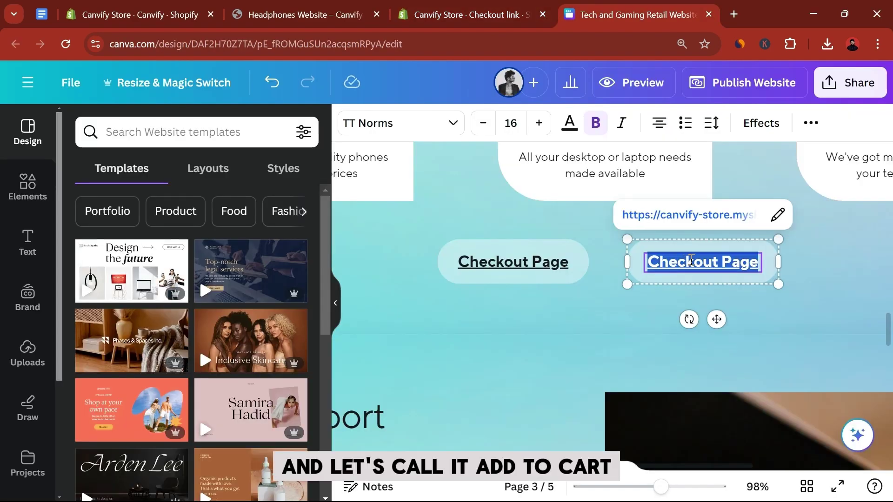
- Relabel the second button 'Add to cart' in bold
type("Add to cart")
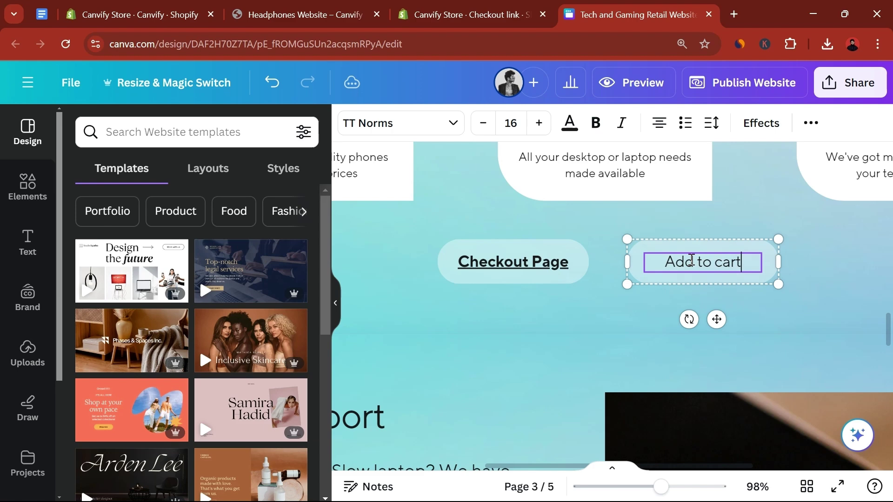
key("ctrl+a")
key("ctrl+b")
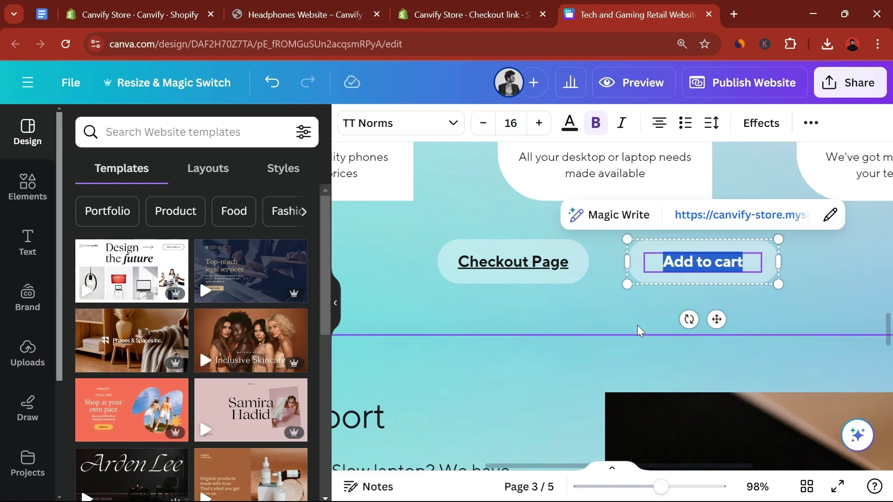
left_click(664, 275)
- Replace the button's link with the checkout URL plus '&storefront=true'
right_click(694, 261)
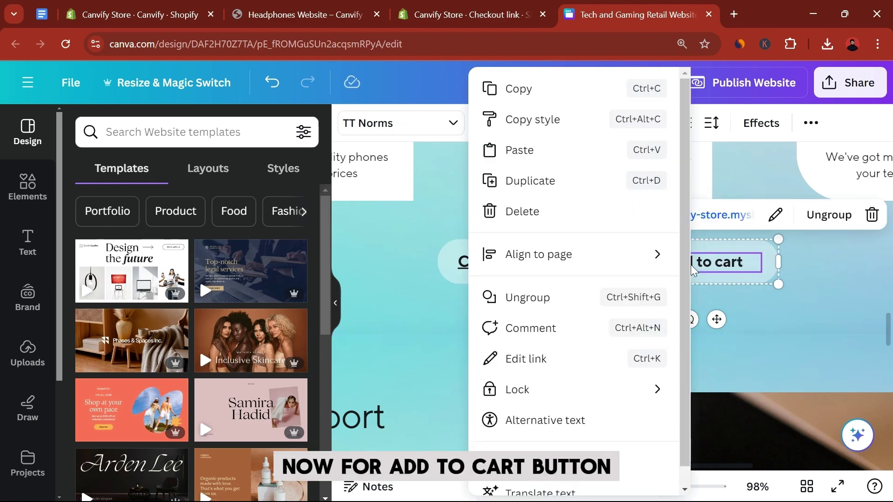
left_click(570, 344)
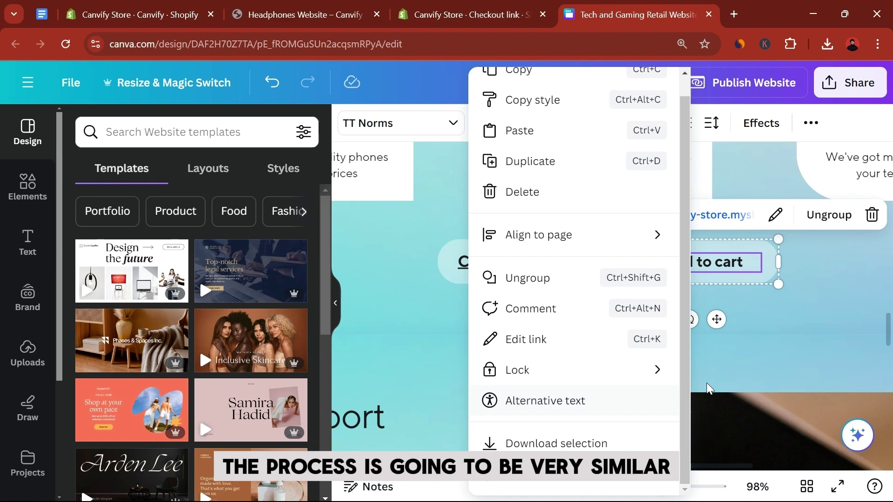
triple_click(827, 285)
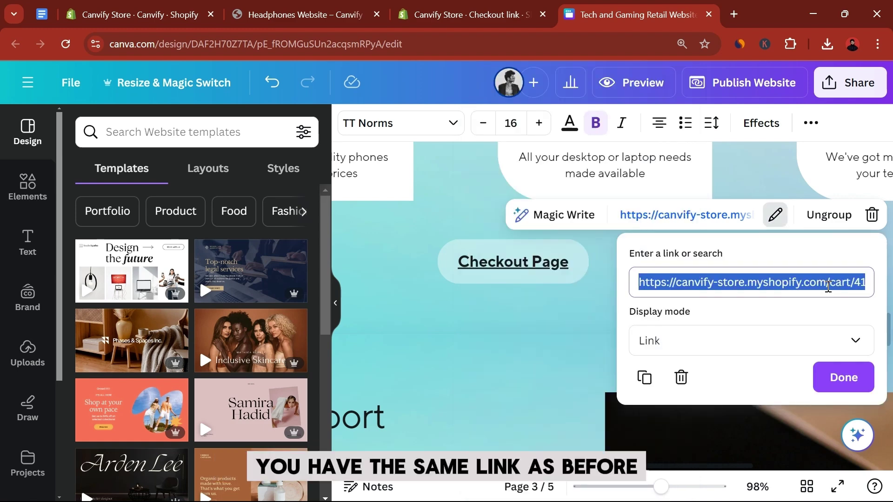
key("ctrl+v")
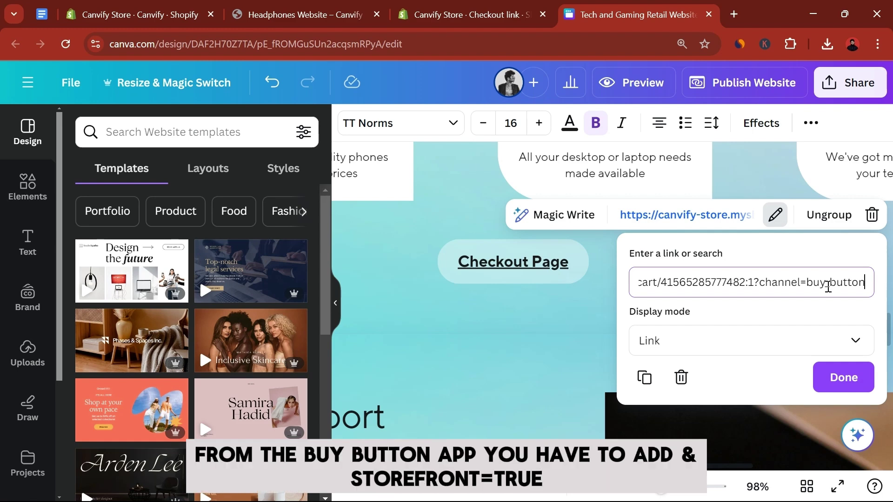
type("&storefr")
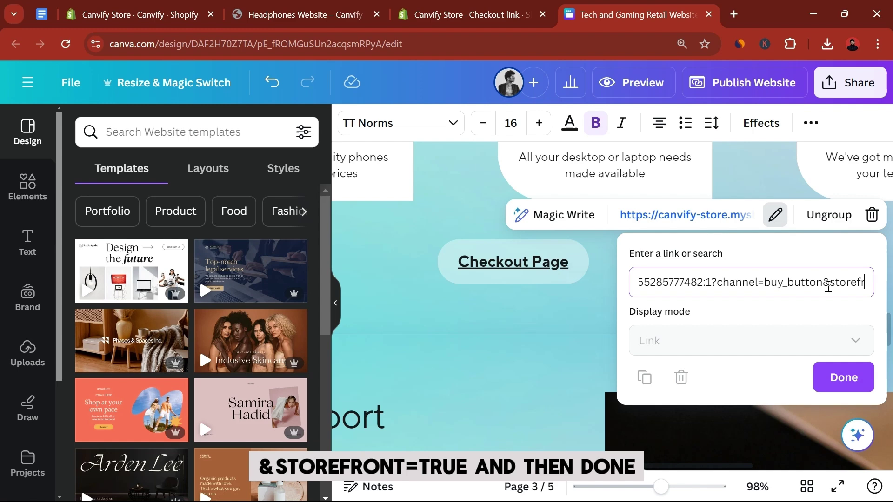
type("ont=tru")
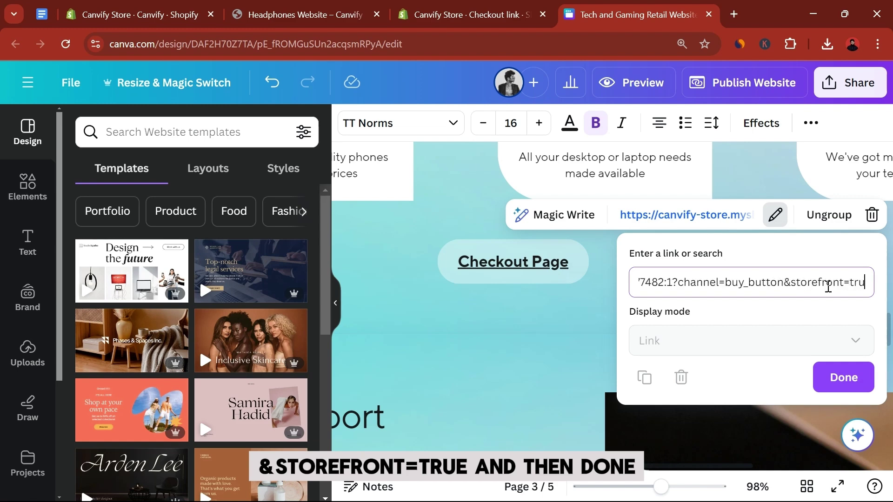
type("e")
left_click(857, 377)
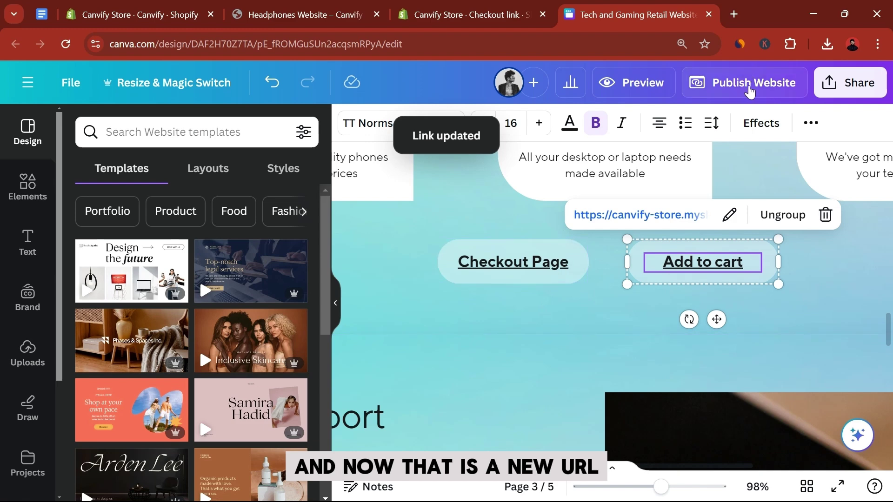
- Republish, view the live page with both buttons, and confirm Checkout Page reaches the £15.00 checkout
left_click(749, 87)
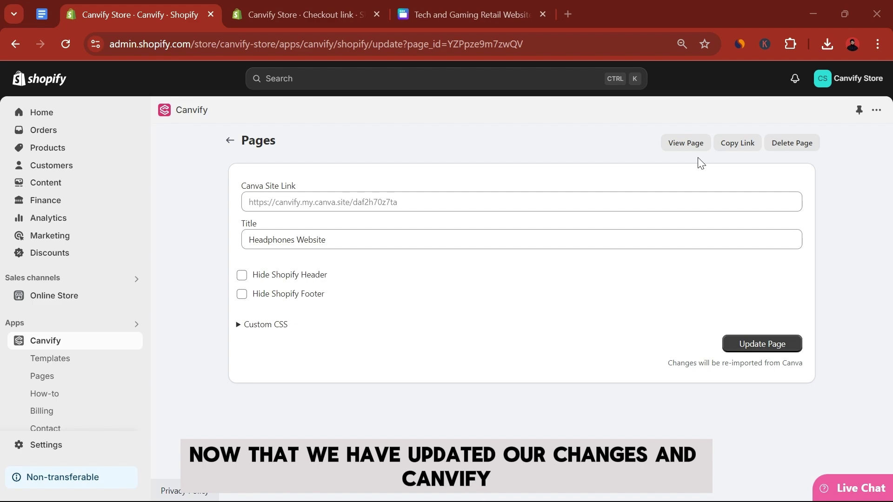
left_click(688, 143)
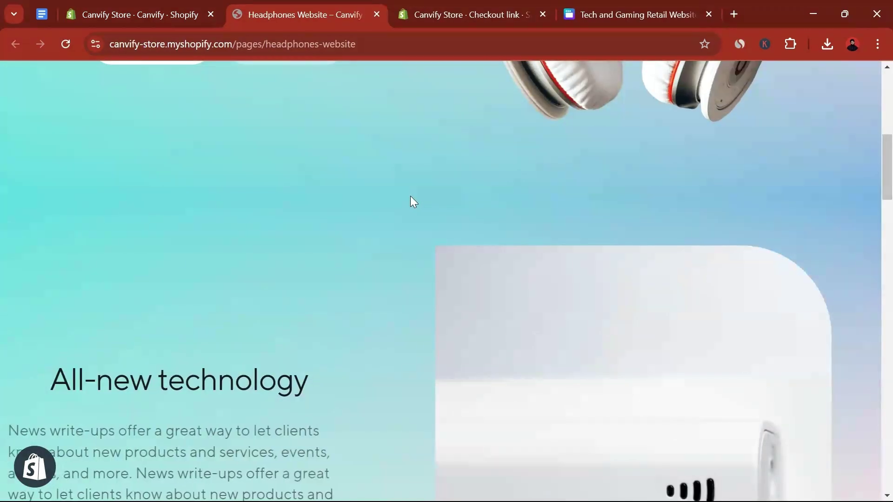
scroll(410, 196, "down", 5)
scroll(409, 196, "down", 10)
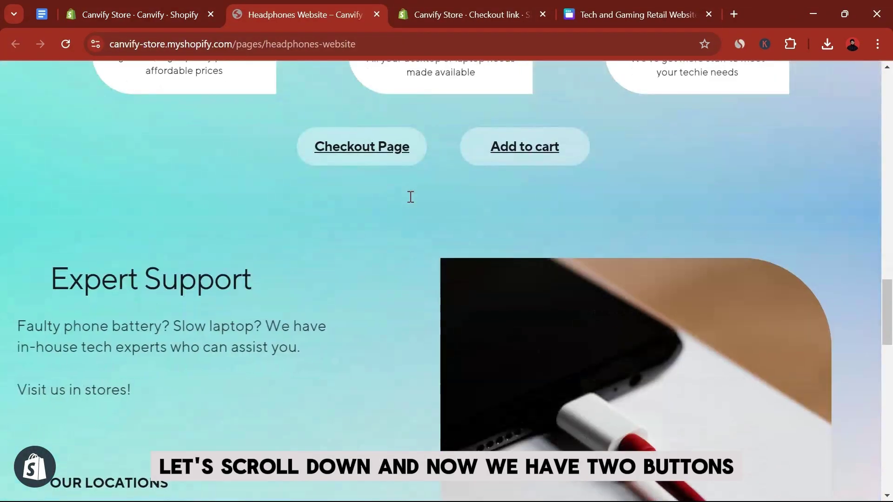
scroll(423, 237, "up", 2)
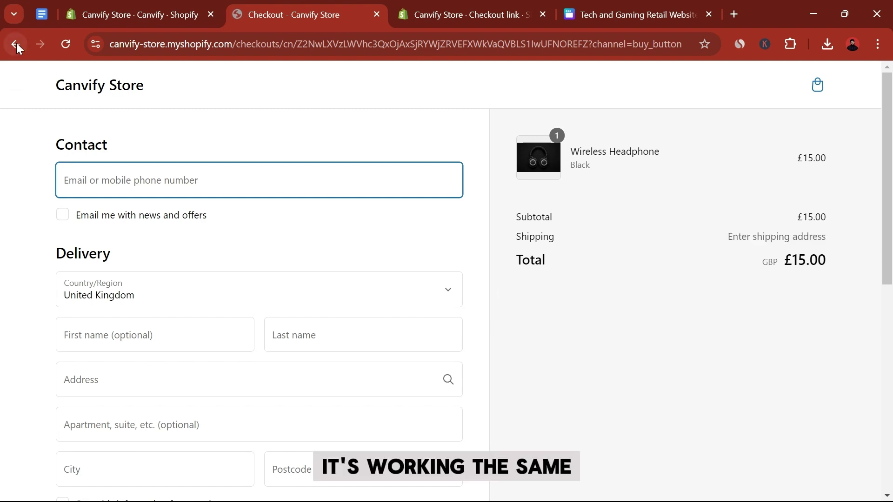
left_click(16, 44)
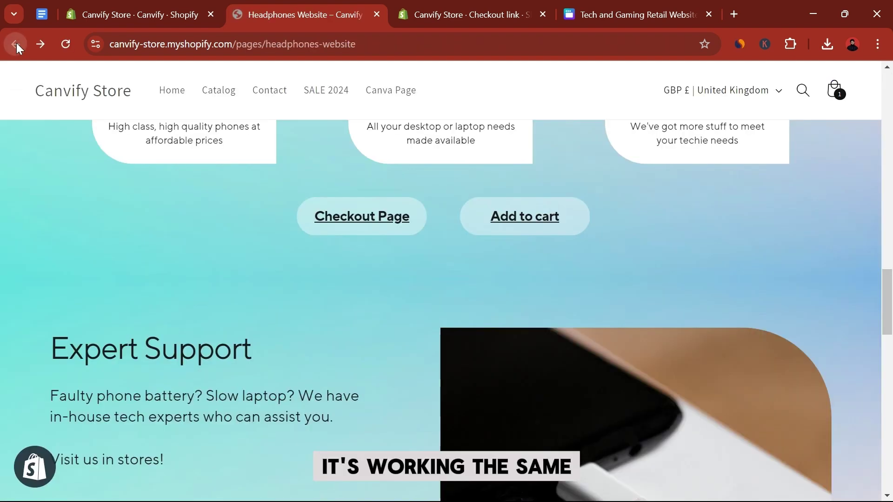
- Add the Wireless Headphone to the cart and review the cart showing one item at £15.00
left_click(522, 227)
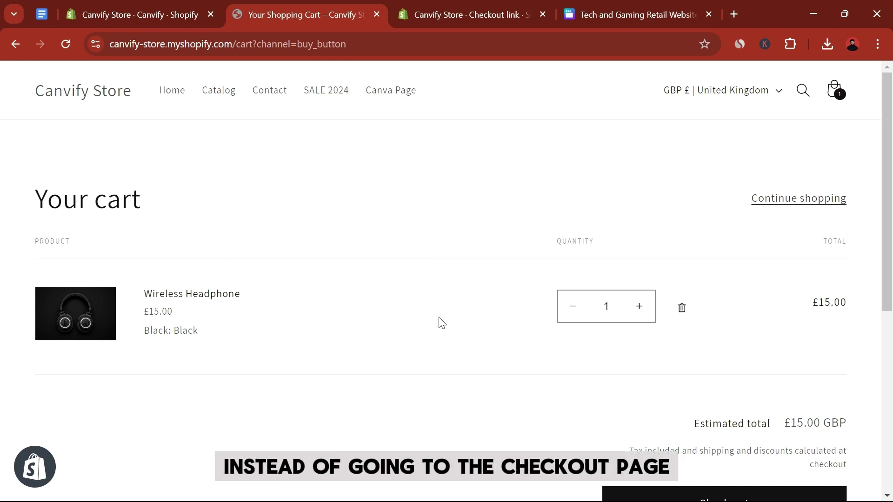
scroll(511, 301, "down", 7)
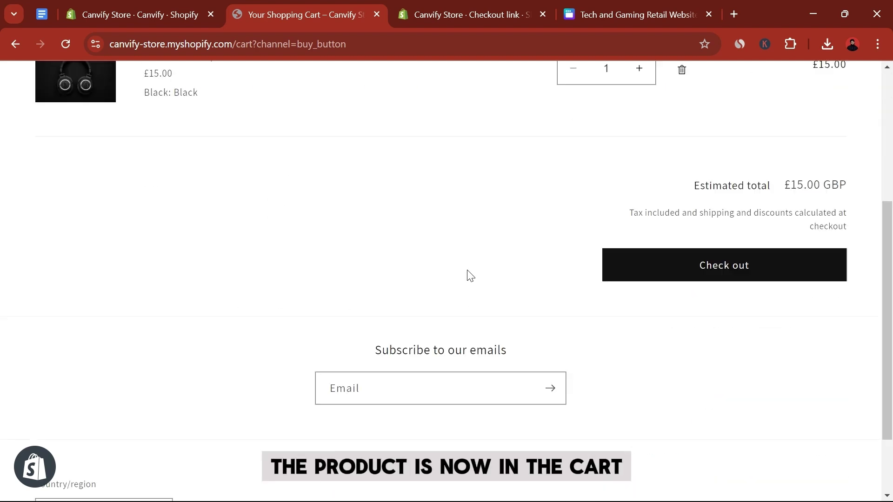
scroll(339, 228, "up", 7)
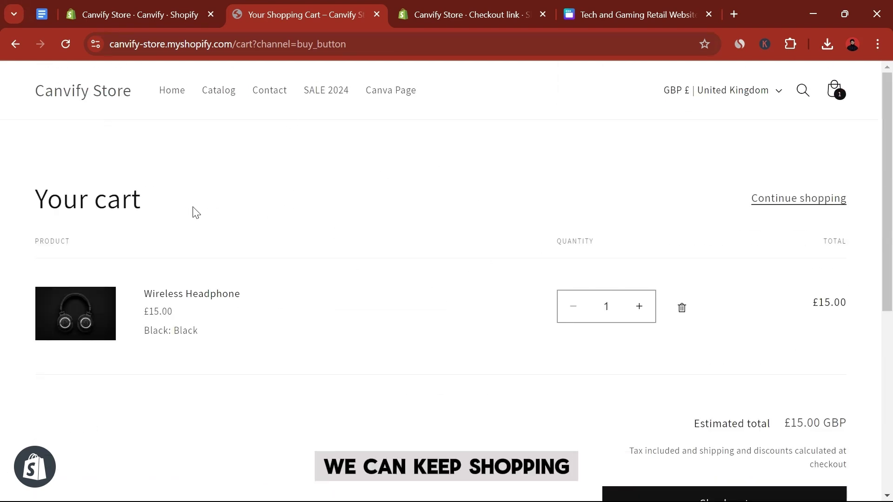